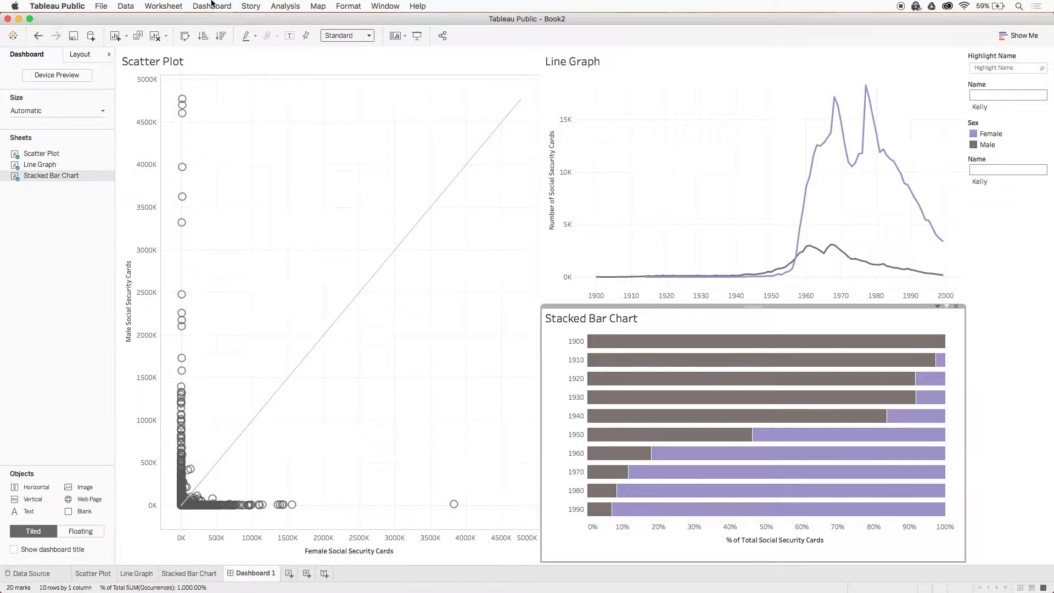
# Add a dashboard filter action that uses only Scatter Plot as the source sheet, runs on Select and shows all values when cleared.
pyautogui.click(211, 5)
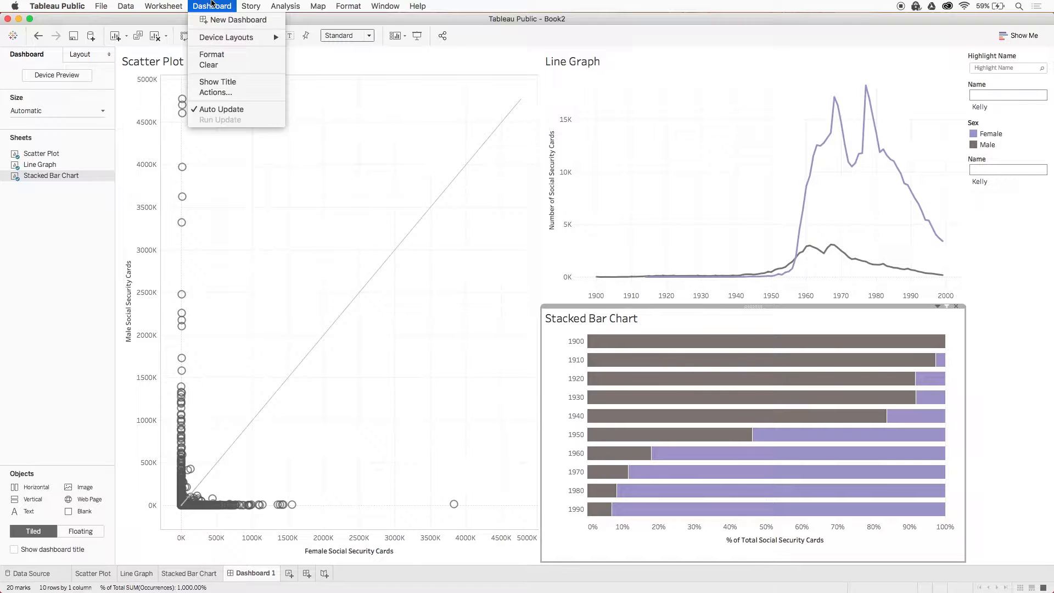
pyautogui.click(227, 90)
pyautogui.click(407, 336)
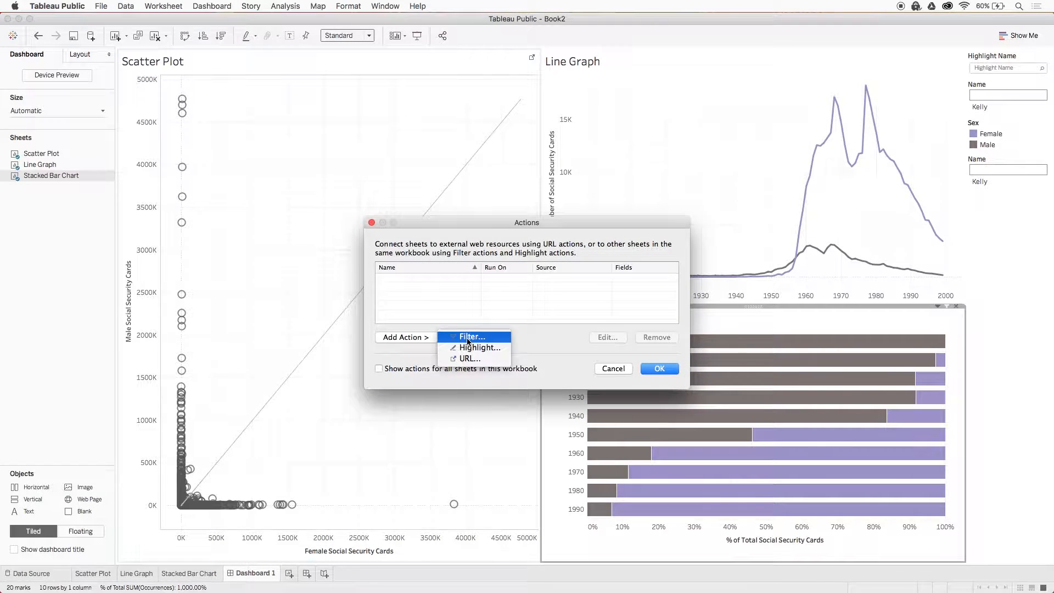
pyautogui.click(470, 340)
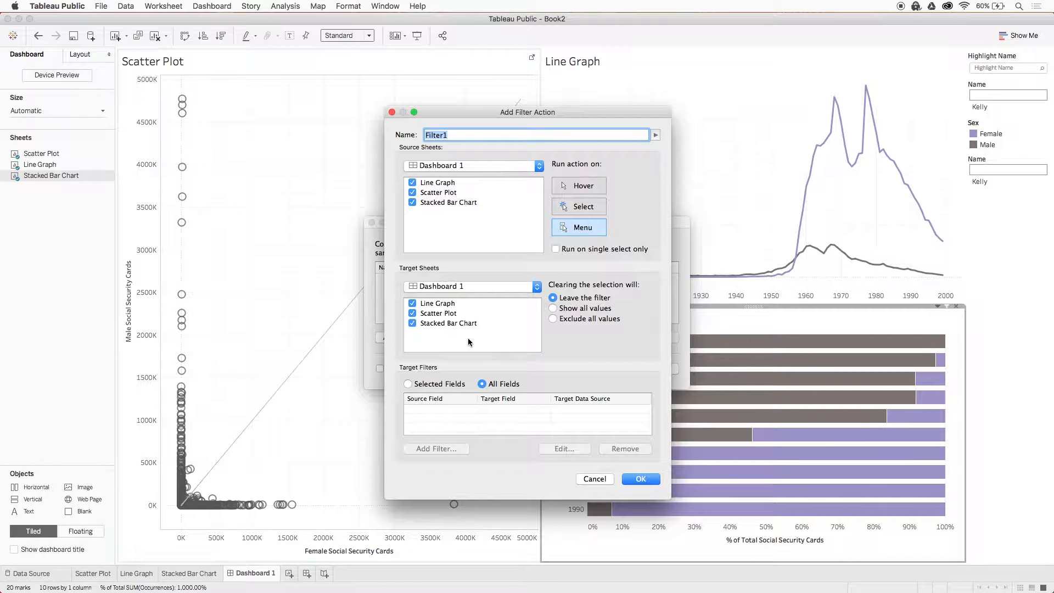
pyautogui.click(412, 202)
pyautogui.click(412, 182)
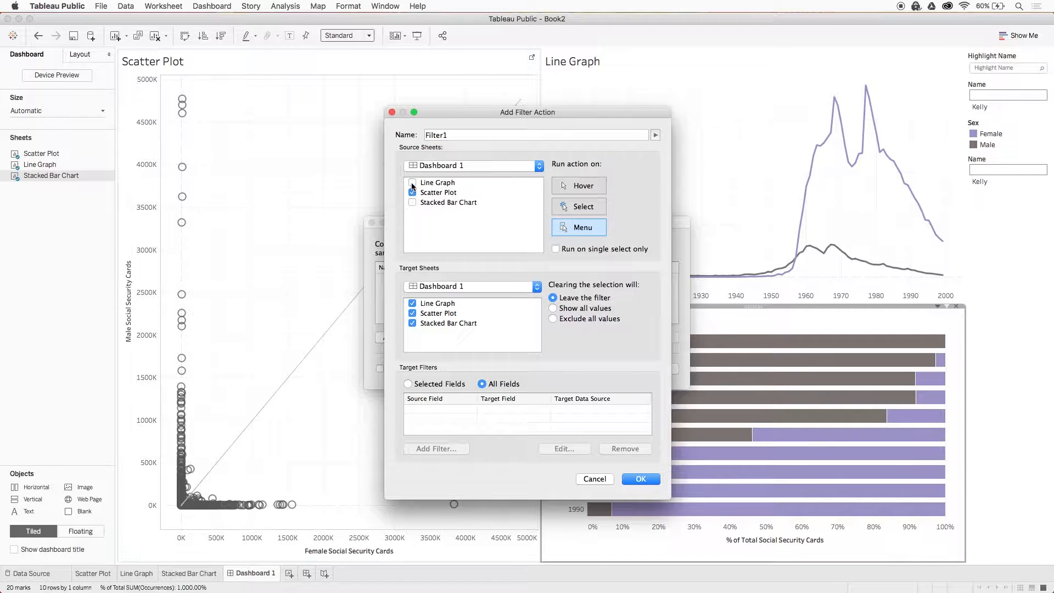
pyautogui.click(604, 207)
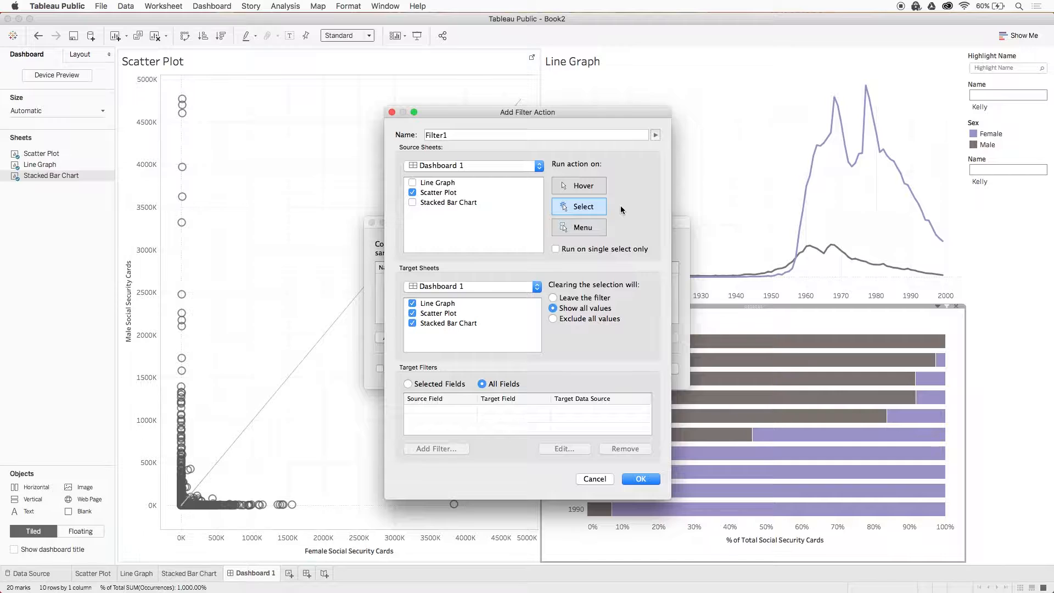
# Exclude Scatter Plot from the filter action's target sheets and save the action.
pyautogui.click(412, 313)
pyautogui.click(638, 480)
pyautogui.click(657, 368)
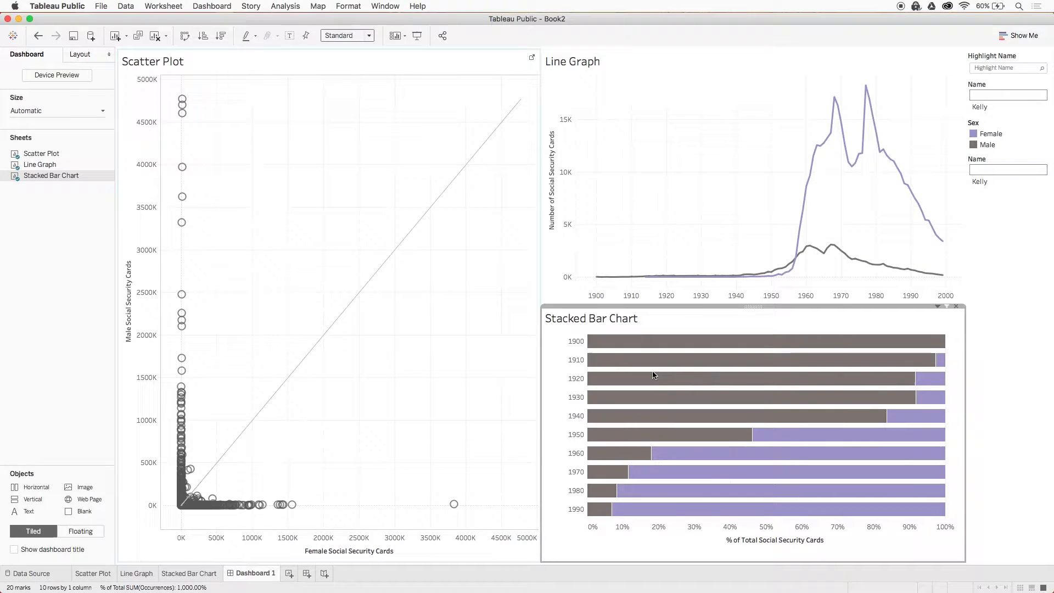
# Test the filter action by selecting a scatter plot point and clearing the selection, and open the Line Graph sheet.
pyautogui.click(213, 499)
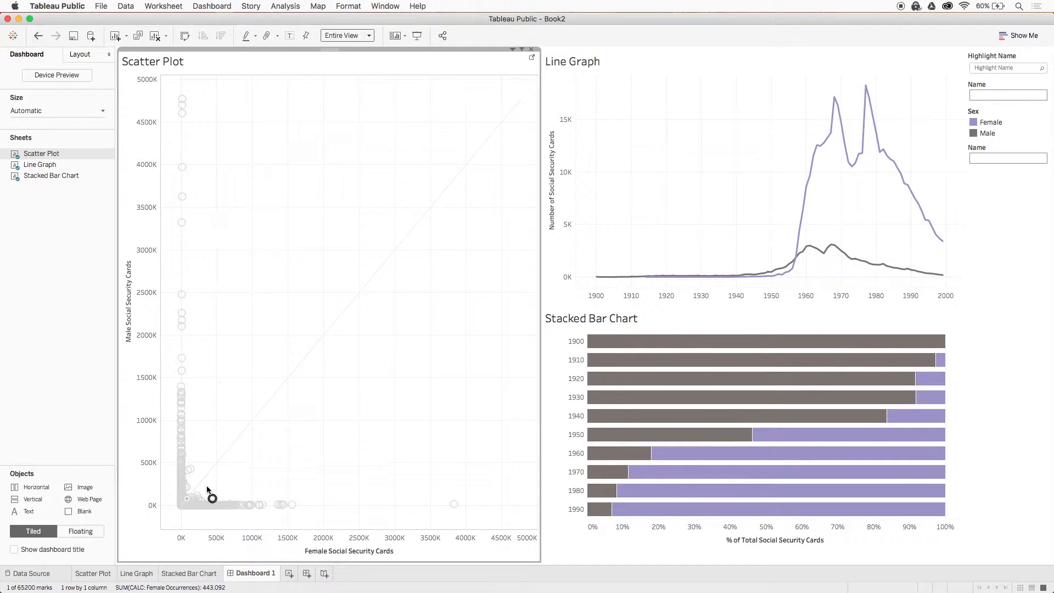
pyautogui.click(220, 477)
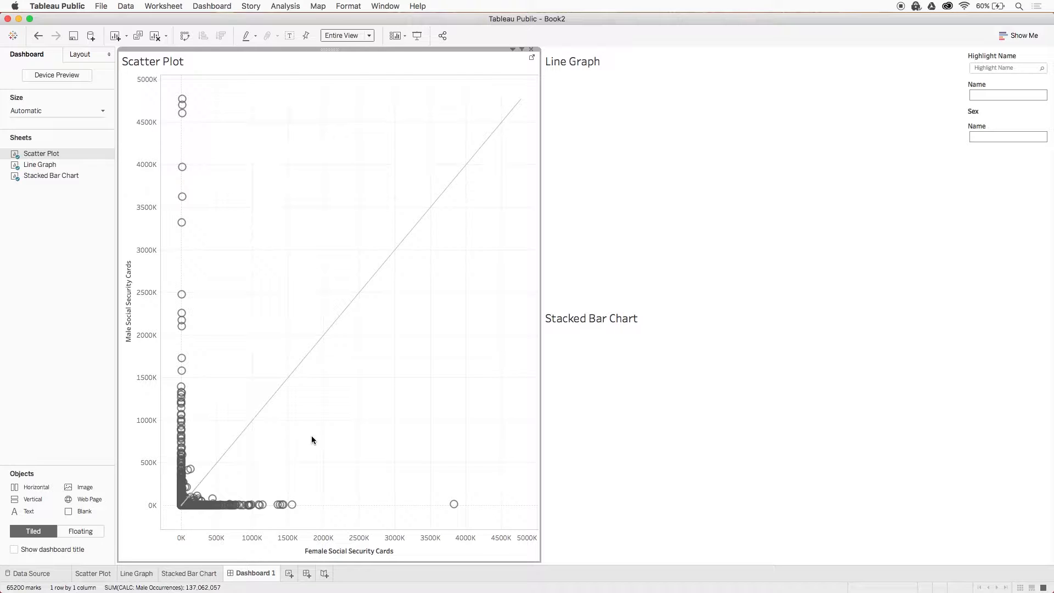
pyautogui.click(147, 577)
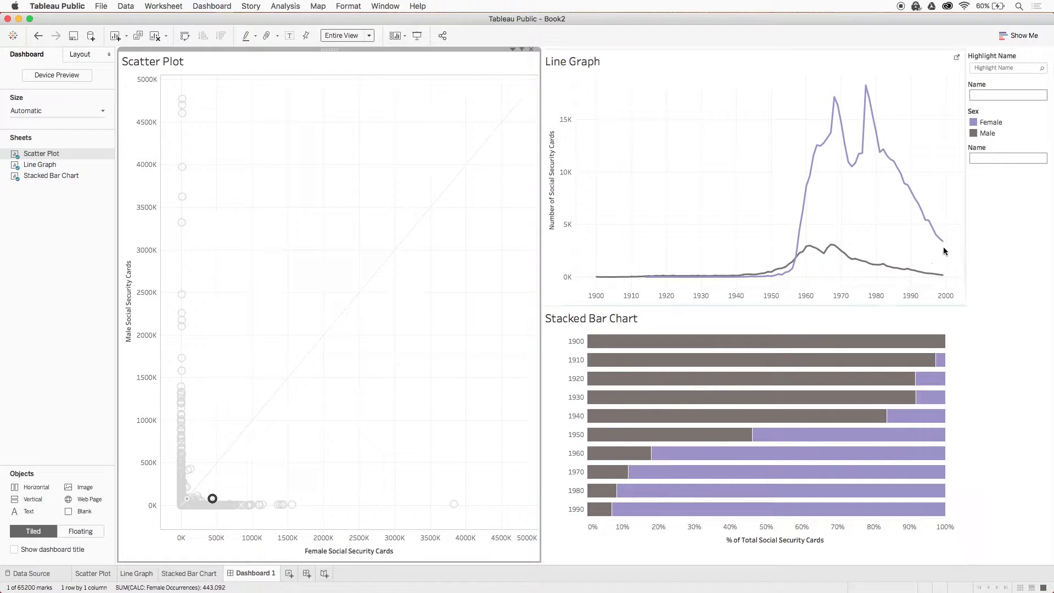
# Remove both Name filter cards from the dashboard, keeping the Highlight Name box and the Sex legend.
pyautogui.click(1024, 149)
pyautogui.click(1042, 141)
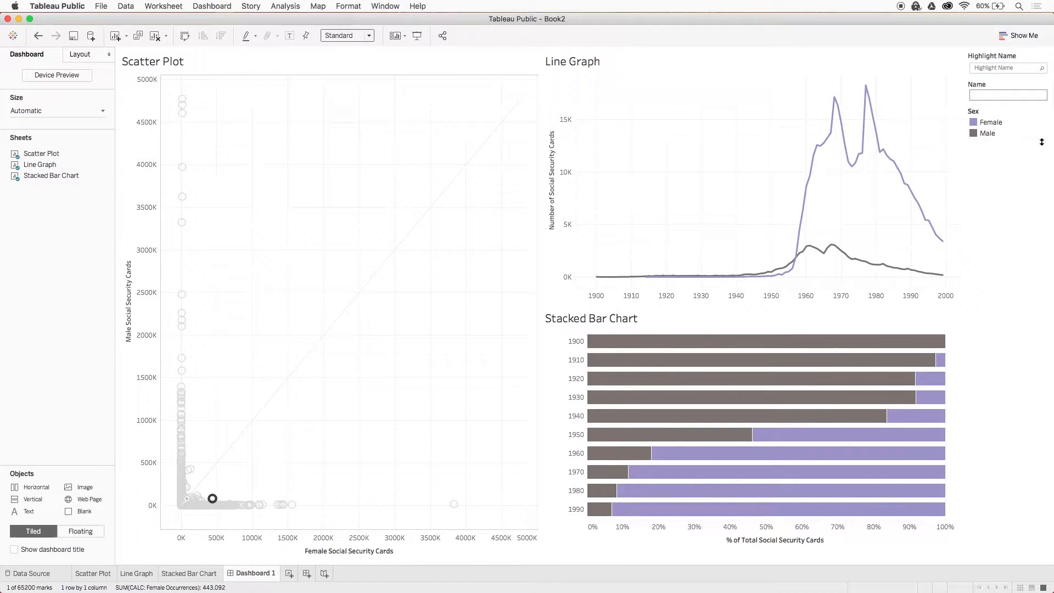
pyautogui.click(1024, 83)
pyautogui.click(1042, 78)
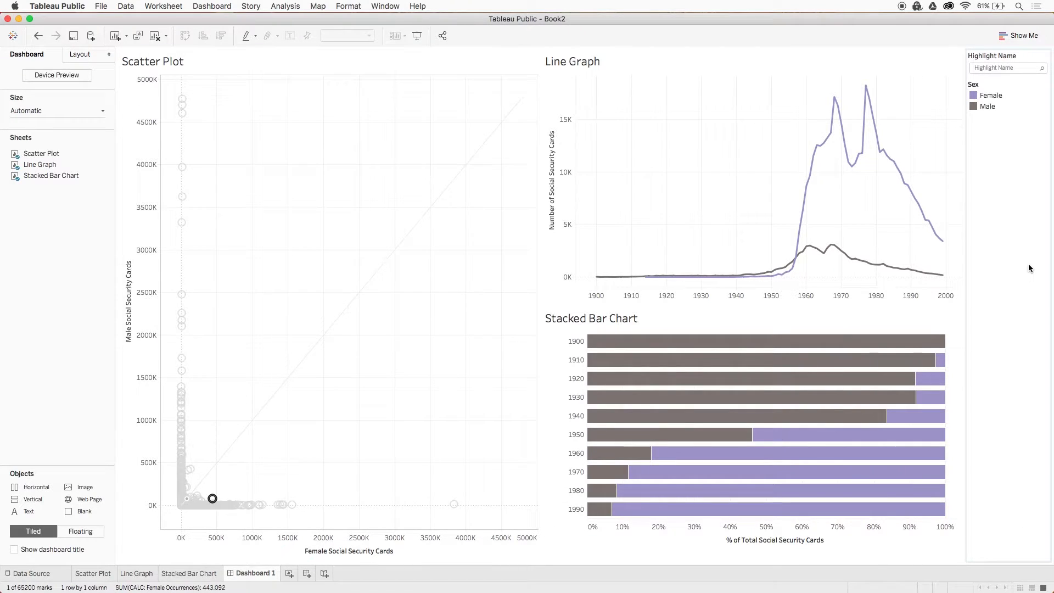
# Show the dashboard title and widen the scatter plot towards the line graph and stacked bar chart.
pyautogui.click(56, 552)
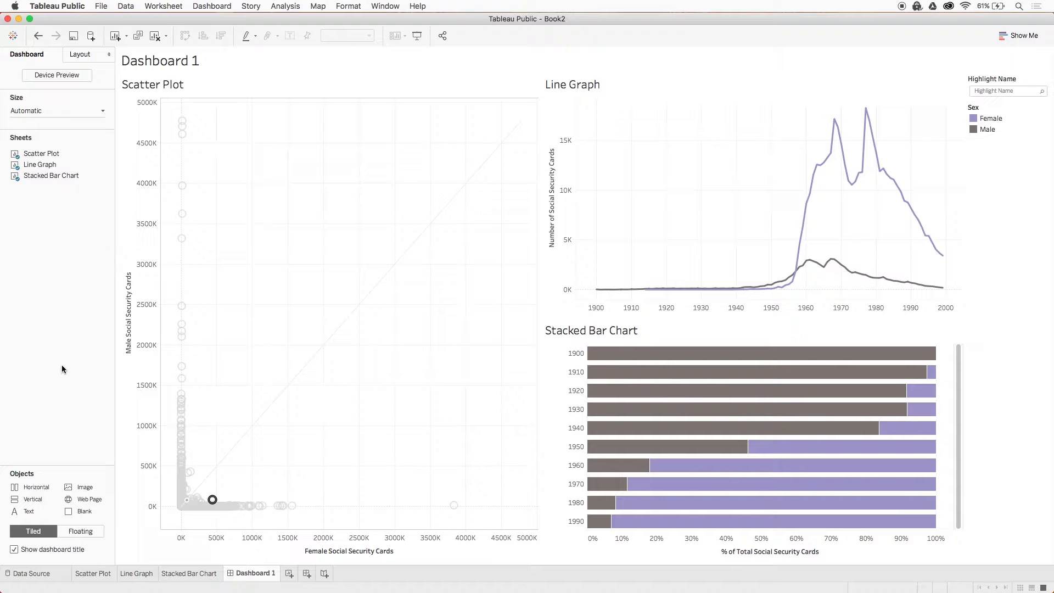
pyautogui.moveTo(538, 296); pyautogui.dragTo(634, 307)
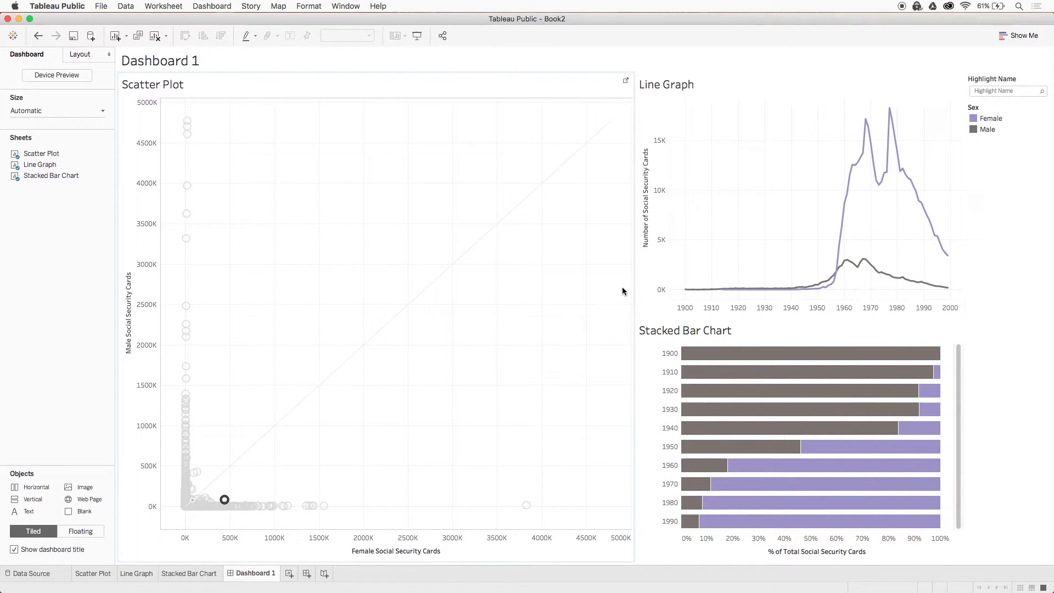
# Move the Highlight Name box above the scatter plot and the Sex legend above the line graph.
pyautogui.click(1001, 73)
pyautogui.moveTo(1001, 74); pyautogui.dragTo(389, 136)
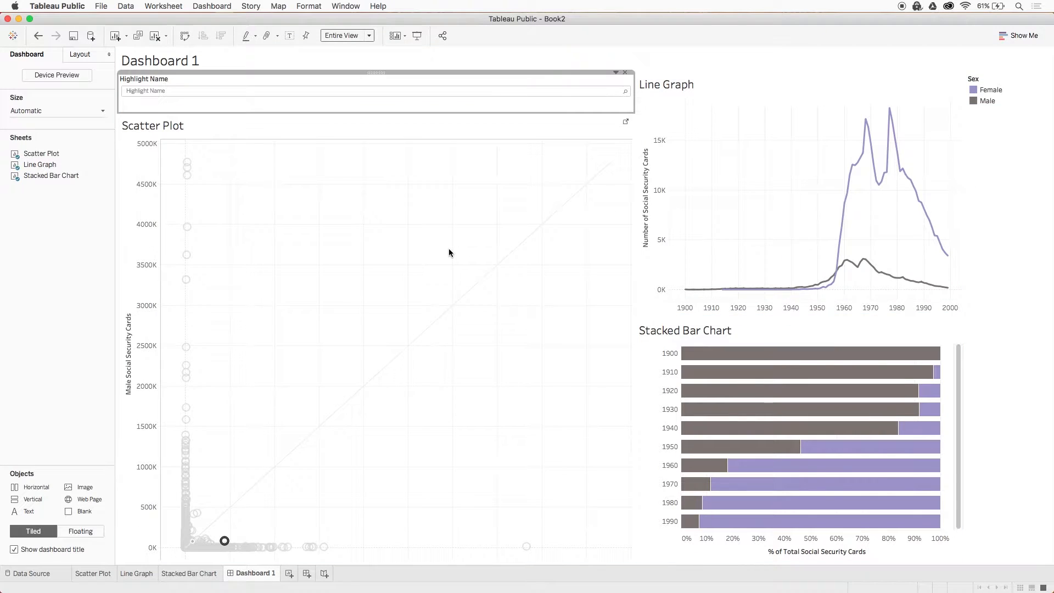
pyautogui.click(996, 81)
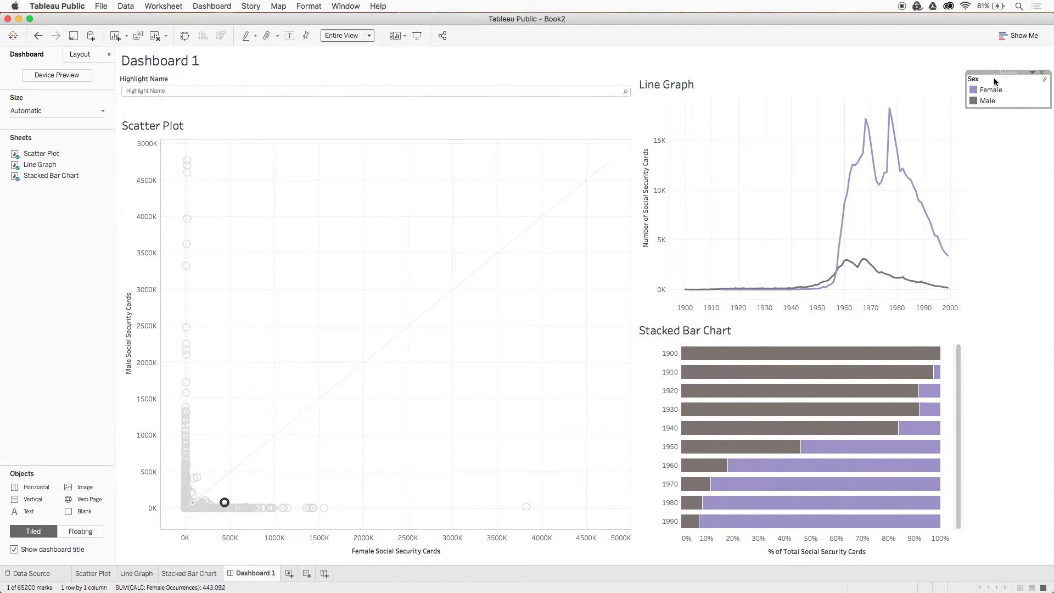
pyautogui.moveTo(998, 73); pyautogui.dragTo(708, 90)
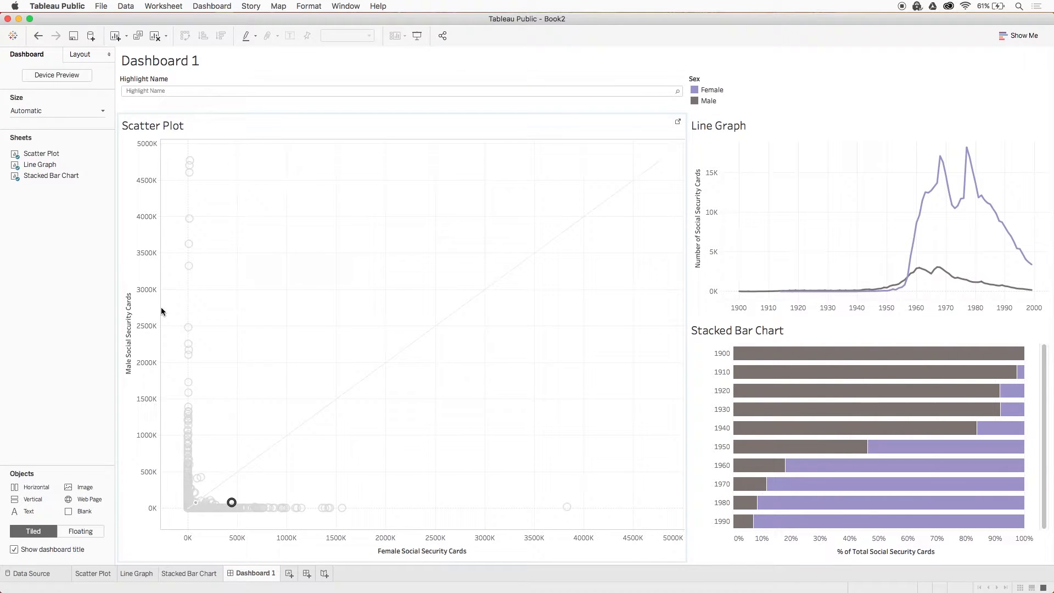
# Fit the stacked bar chart to Entire View and narrow its decade label column.
pyautogui.click(267, 244)
pyautogui.click(804, 138)
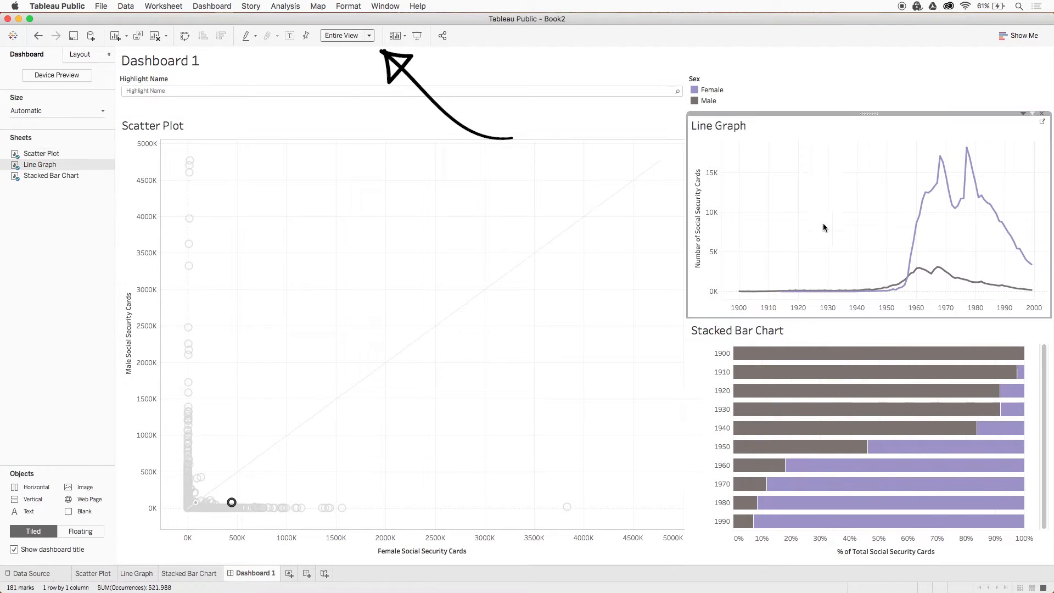
pyautogui.click(823, 330)
pyautogui.click(357, 37)
pyautogui.click(361, 81)
pyautogui.moveTo(731, 355); pyautogui.dragTo(685, 391)
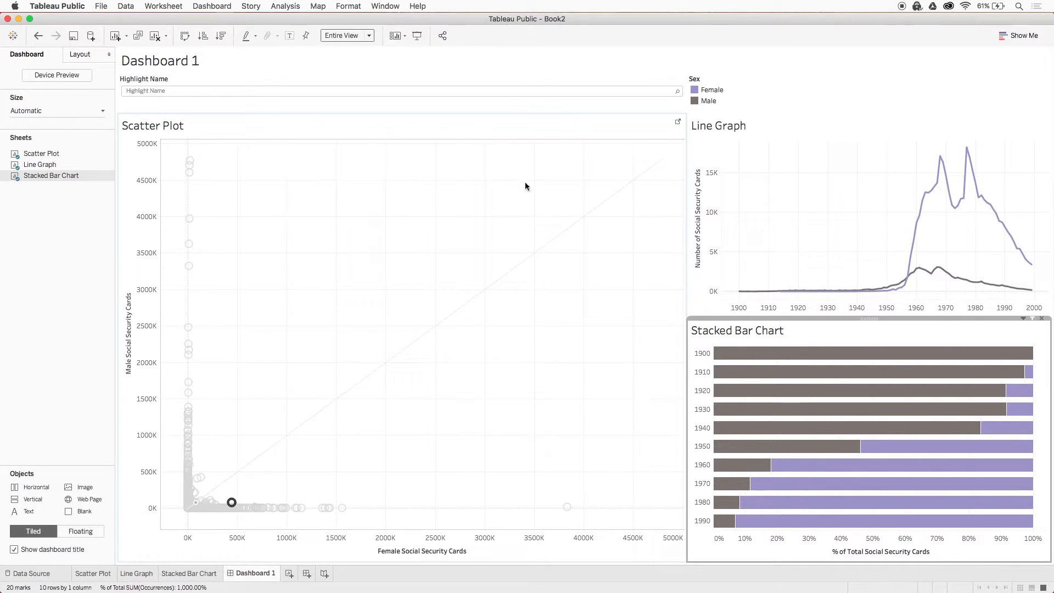
# Replace the dashboard title text with "Number of Male vs. Female 20th Social Security Cards by Name".
pyautogui.click(504, 65)
pyautogui.doubleClick(504, 63)
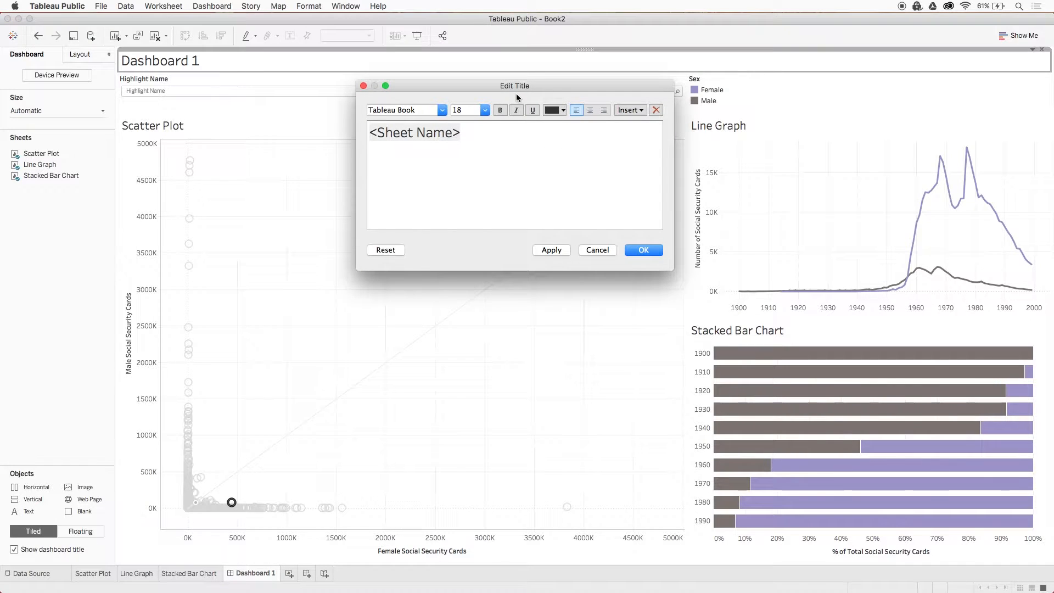
pyautogui.press('super+a')
pyautogui.write('Number of Male vs. Female 20th Social Security Cards by Name')
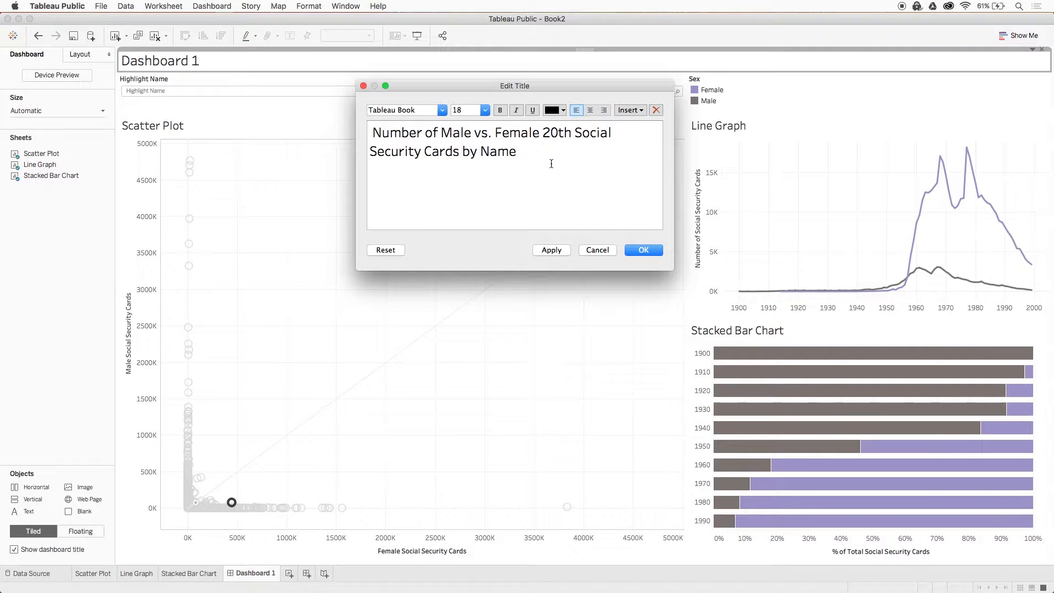
# Color the dashboard title text white and apply the title changes.
pyautogui.moveTo(553, 161); pyautogui.dragTo(362, 126)
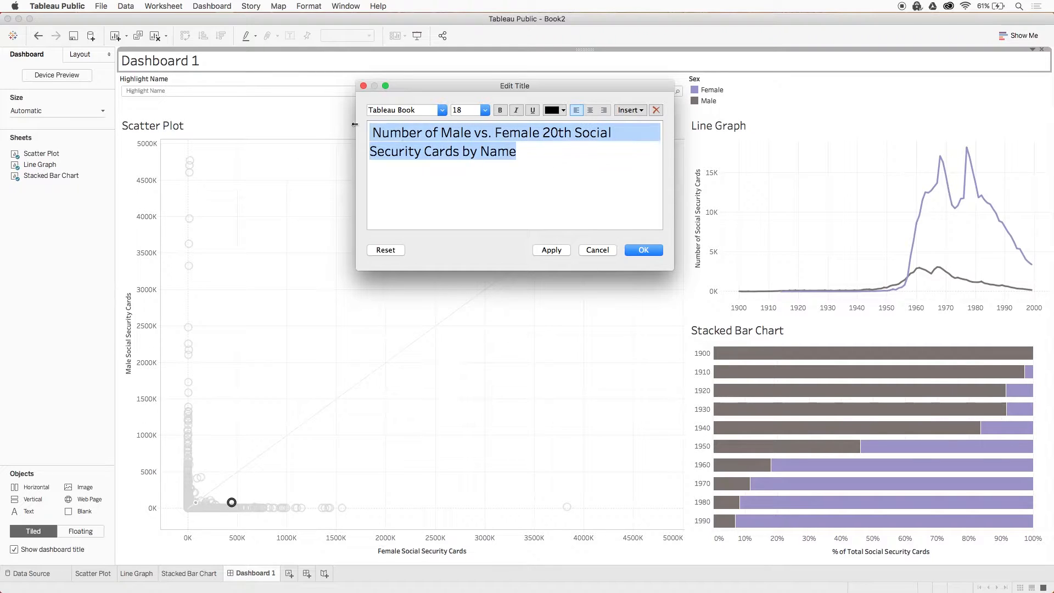
pyautogui.click(563, 111)
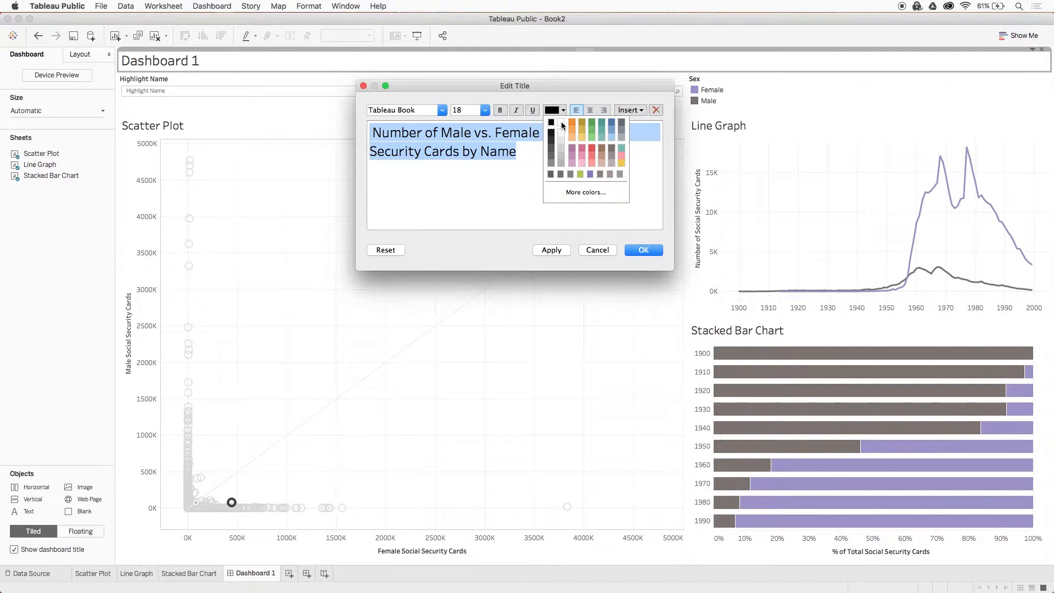
pyautogui.click(560, 123)
pyautogui.click(643, 250)
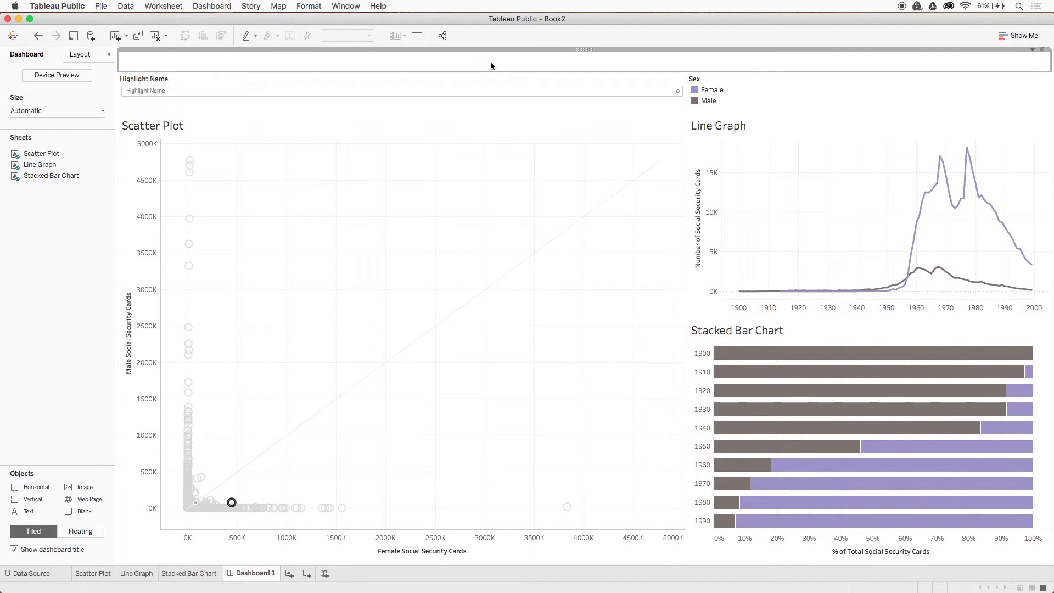
# Shade the dashboard title background with the dark grey sampled from the stacked bar chart's male bars.
pyautogui.rightClick(561, 65)
pyautogui.click(488, 98)
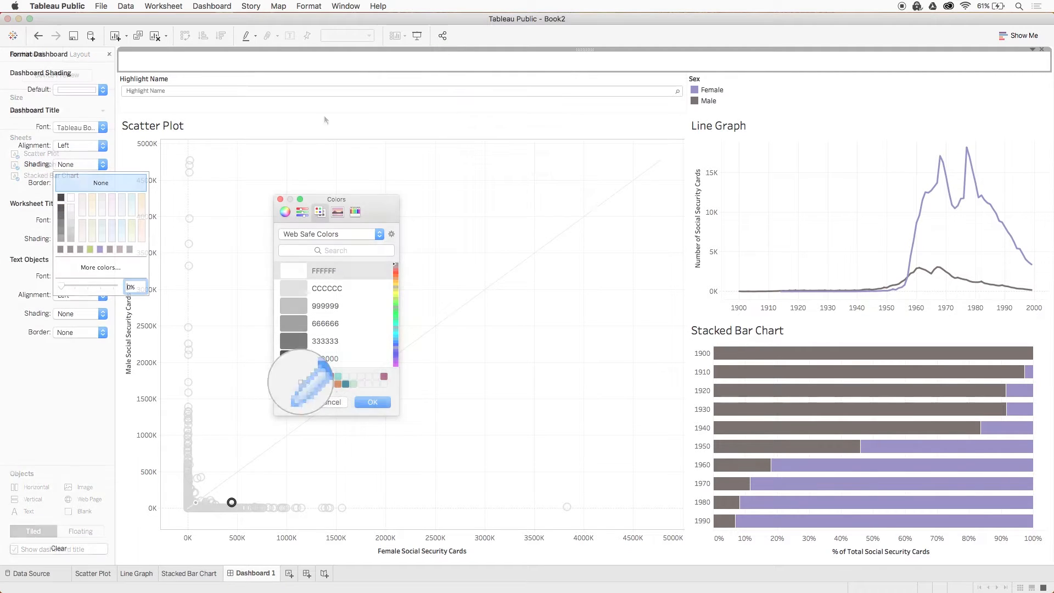
pyautogui.click(776, 357)
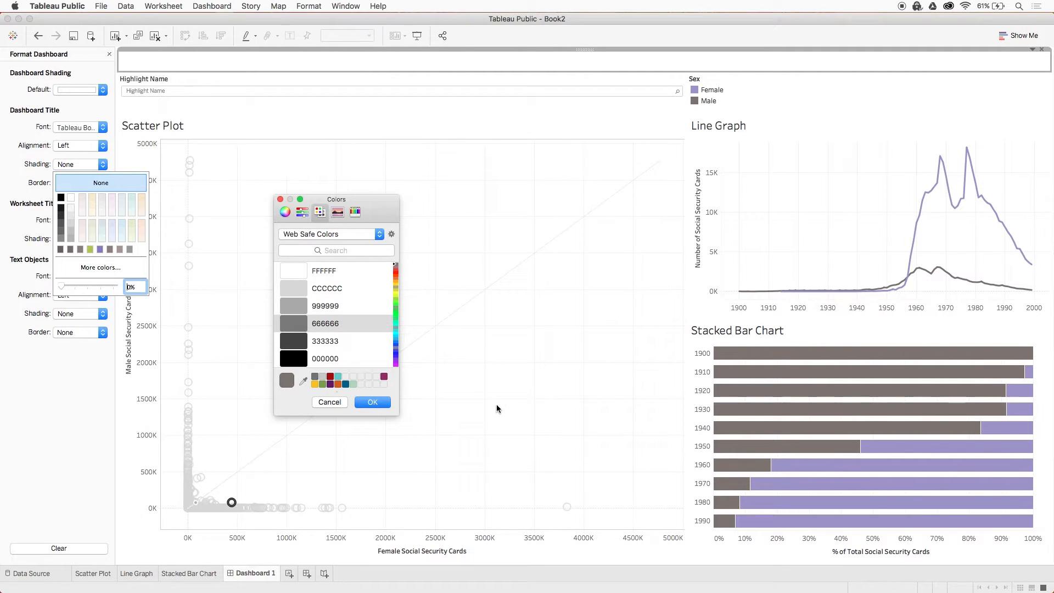
pyautogui.click(372, 401)
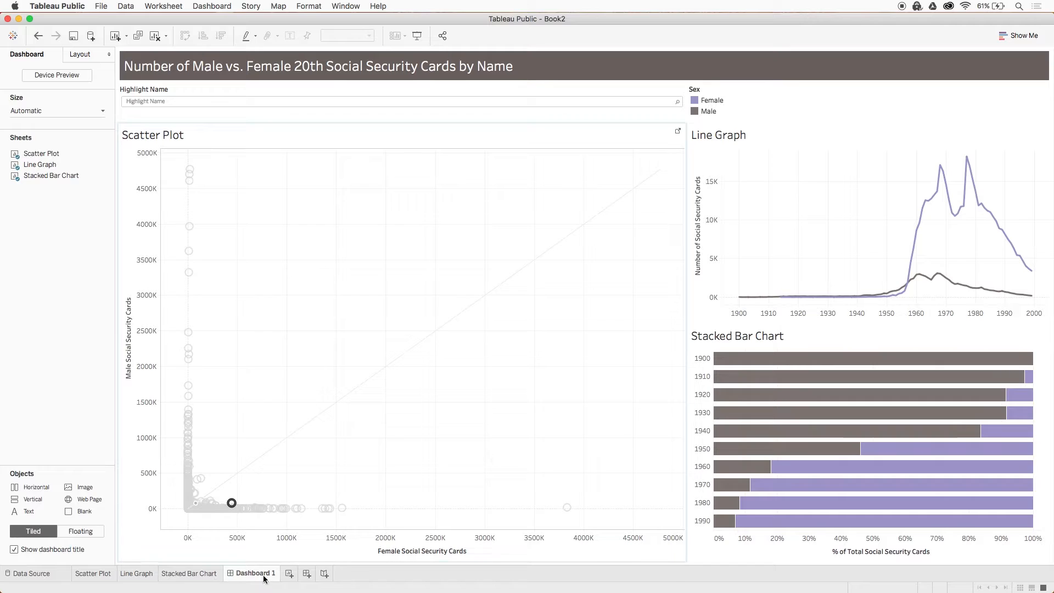
# On the Line Graph sheet, add Name to Detail and change the title to "change by year: <ATTR(Name)>".
pyautogui.click(143, 574)
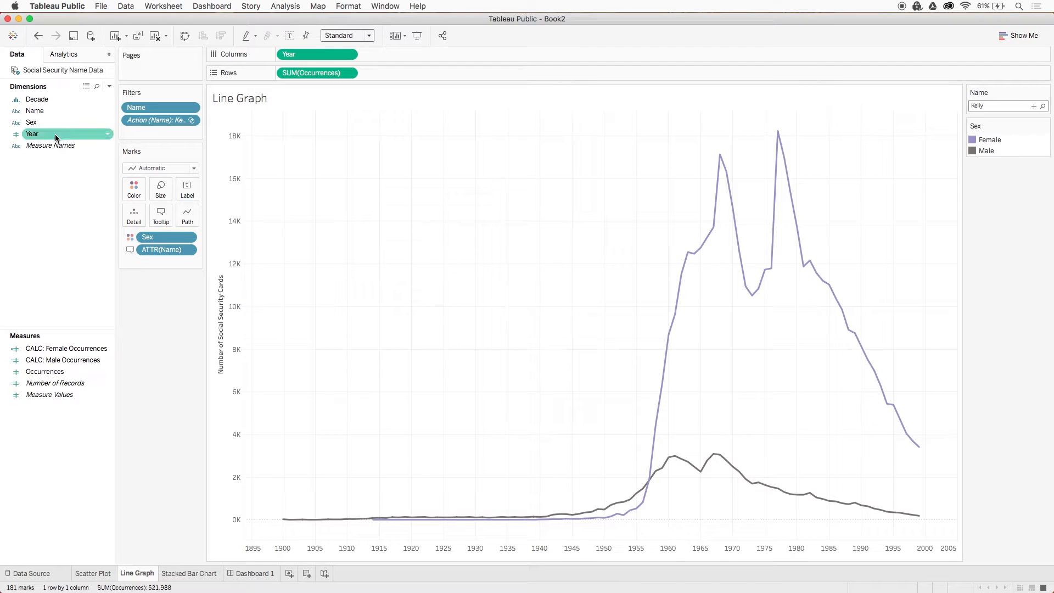
pyautogui.moveTo(52, 110); pyautogui.dragTo(134, 215)
pyautogui.doubleClick(244, 102)
pyautogui.press('super+a')
pyautogui.write('changes')
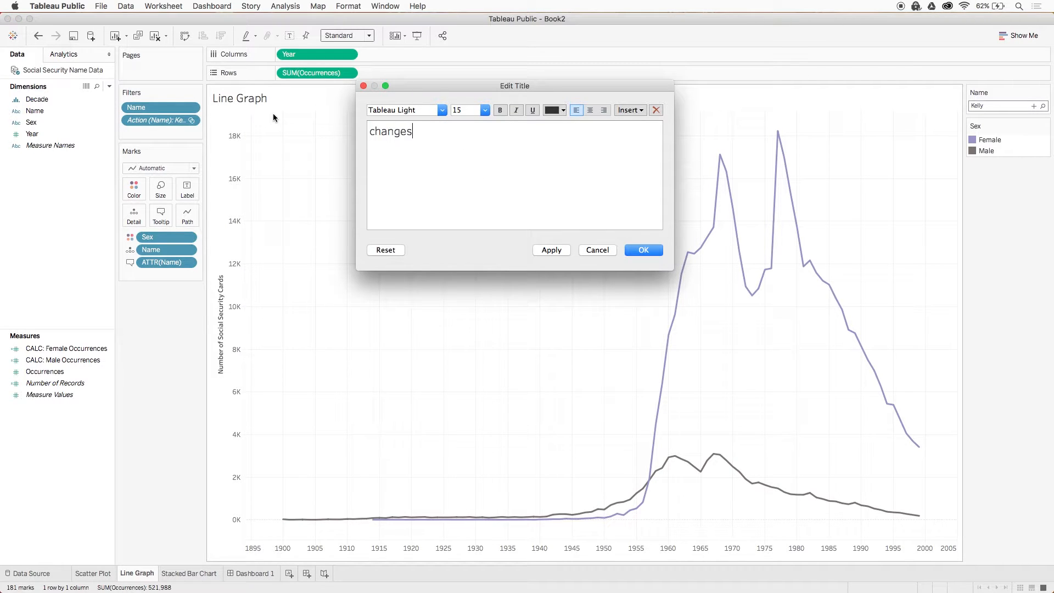
pyautogui.press('BackSpace')
pyautogui.write('by year:')
pyautogui.click(640, 110)
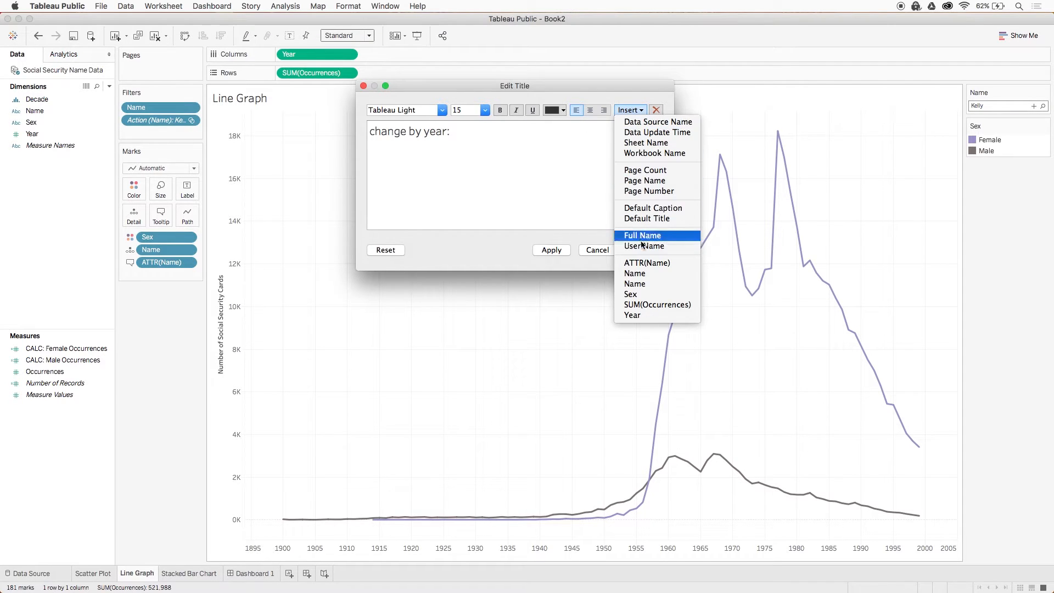
pyautogui.click(642, 263)
pyautogui.click(641, 253)
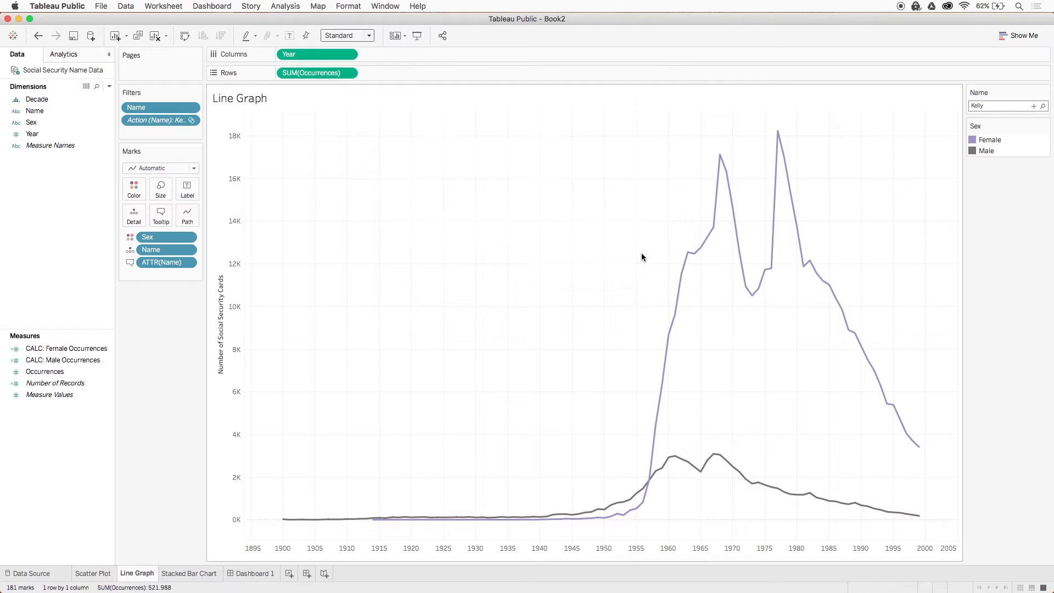
# Center the Line Graph sheet's title.
pyautogui.doubleClick(561, 98)
pyautogui.press('super+a')
pyautogui.click(590, 110)
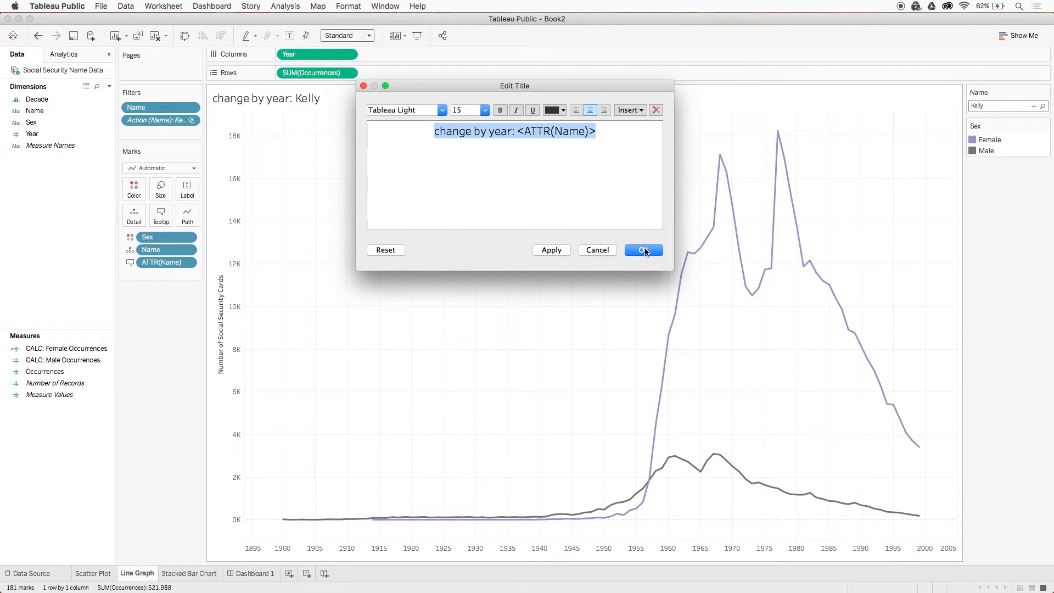
pyautogui.click(643, 250)
# Change the Stacked Bar Chart sheet's title to a centered "changes by decade: <Name>".
pyautogui.click(211, 574)
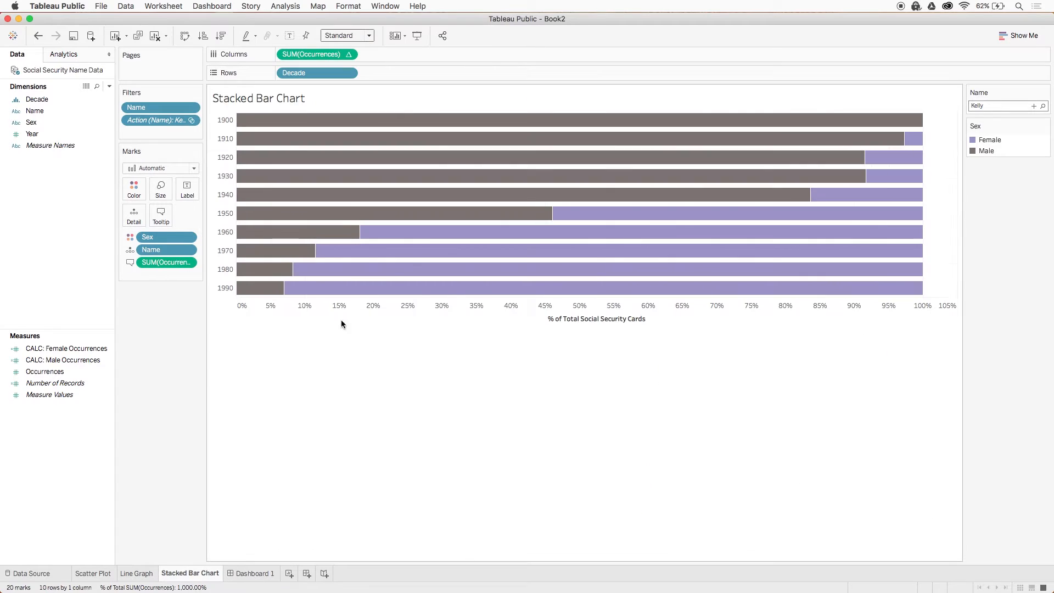
pyautogui.doubleClick(429, 98)
pyautogui.click(630, 110)
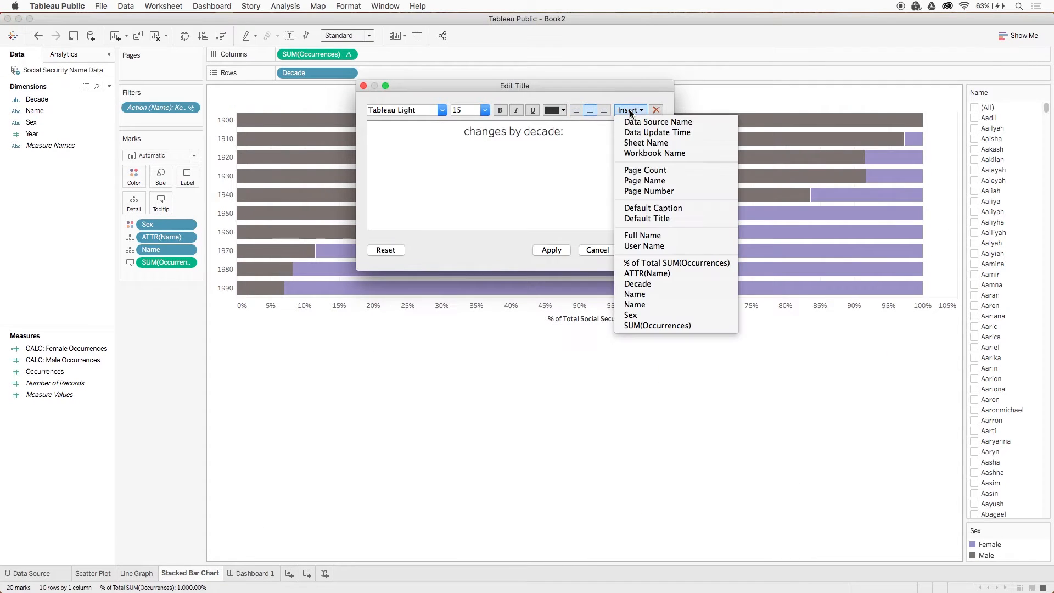
pyautogui.click(675, 303)
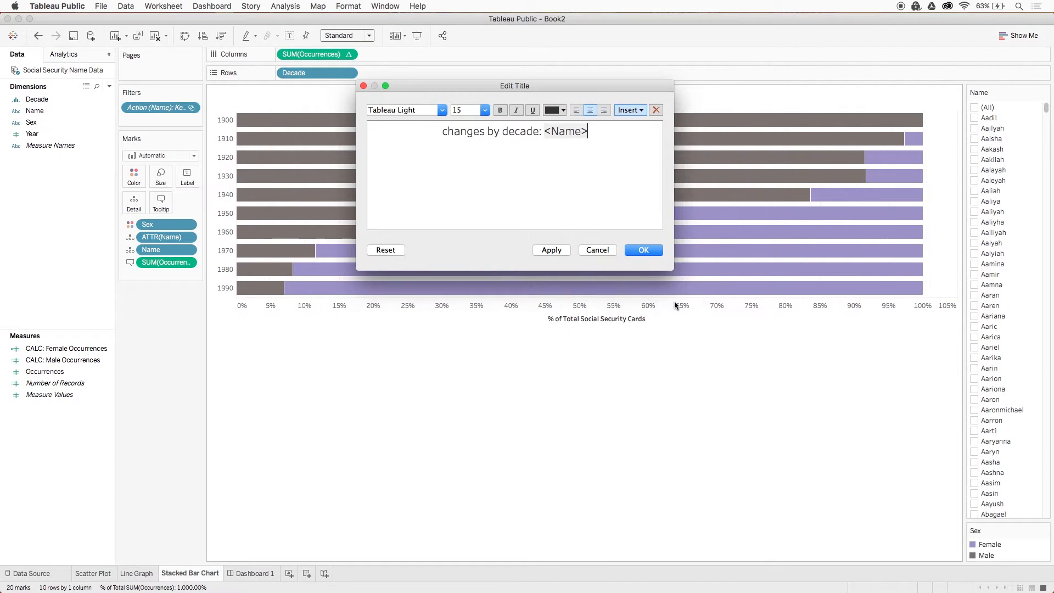
pyautogui.click(641, 250)
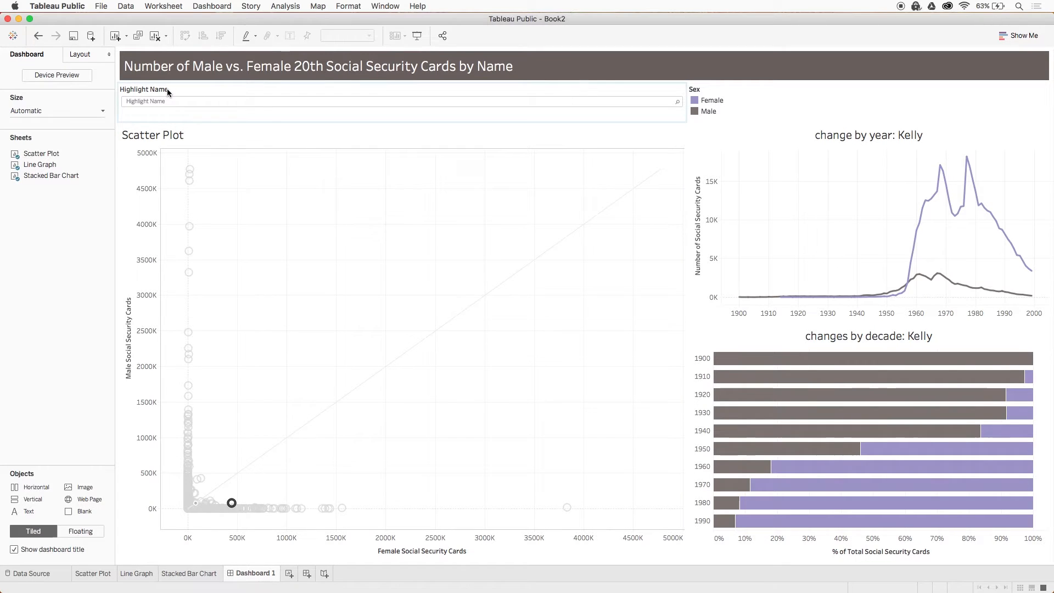
# Retitle the highlighter "click on a circle to see how that name has changed over time", adding toolbar, pin and name-highlighting hints, and enlarge its area.
pyautogui.doubleClick(167, 88)
pyautogui.moveTo(470, 265); pyautogui.dragTo(348, 242)
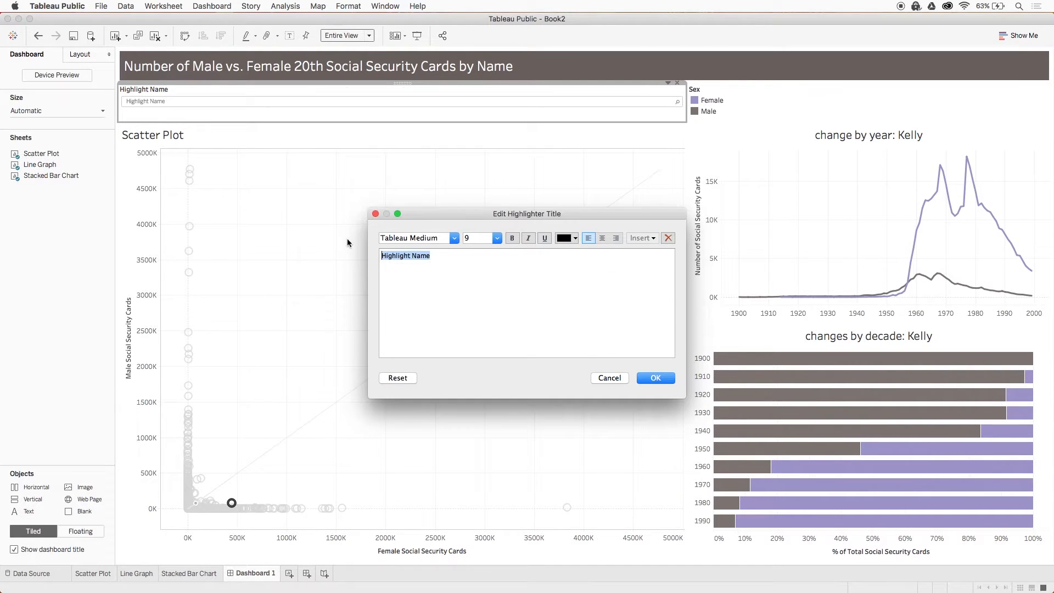
pyautogui.write('click on a circle to see how that name has changed over time use the toolbar to zoom | click the pin to reset the viz | type a name below to highlight it')
pyautogui.click(641, 378)
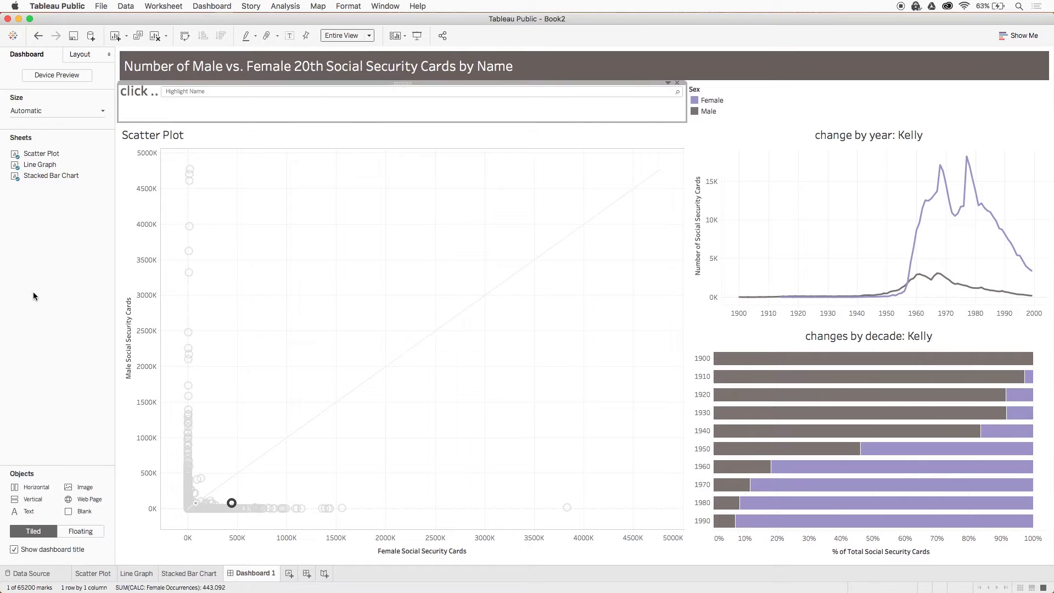
pyautogui.moveTo(240, 121)
pyautogui.mouseDown()
pyautogui.moveTo(240, 131)
pyautogui.moveTo(208, 140)
pyautogui.mouseUp()
# Hide the Scatter Plot's title on the dashboard and clear the selected mark.
pyautogui.rightClick(207, 140)
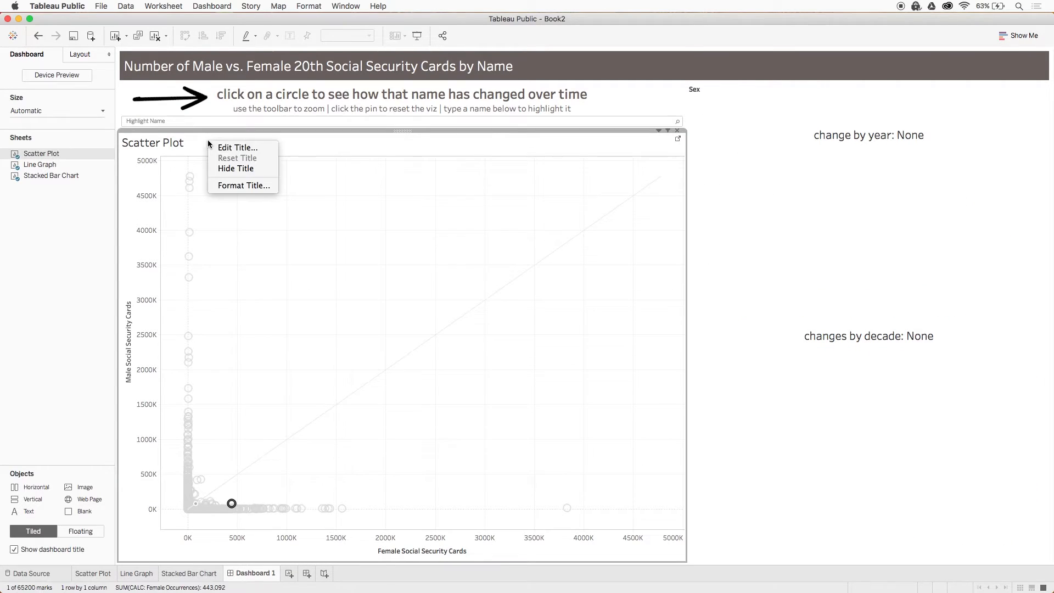
pyautogui.click(221, 169)
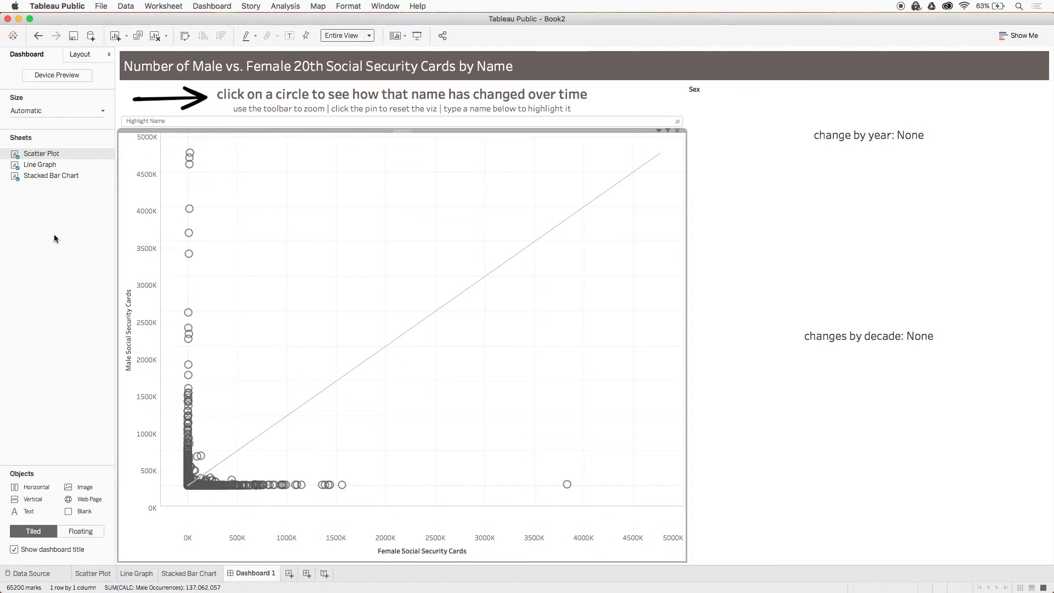
pyautogui.click(42, 265)
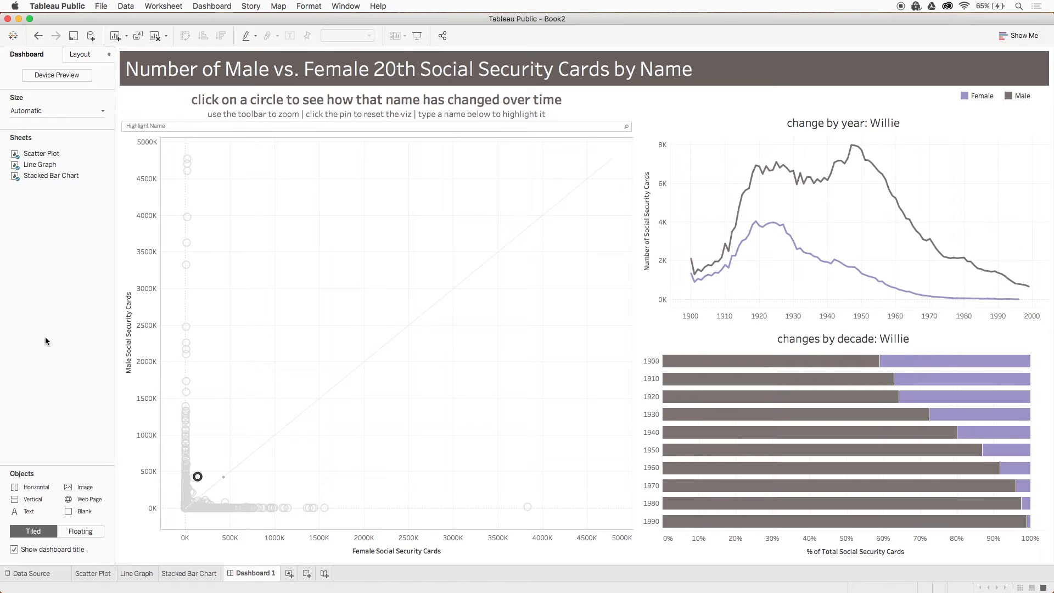
# In the workbook formatting, set the worksheet titles' font to Tableau Book, size 18, in dark grey.
pyautogui.click(308, 6)
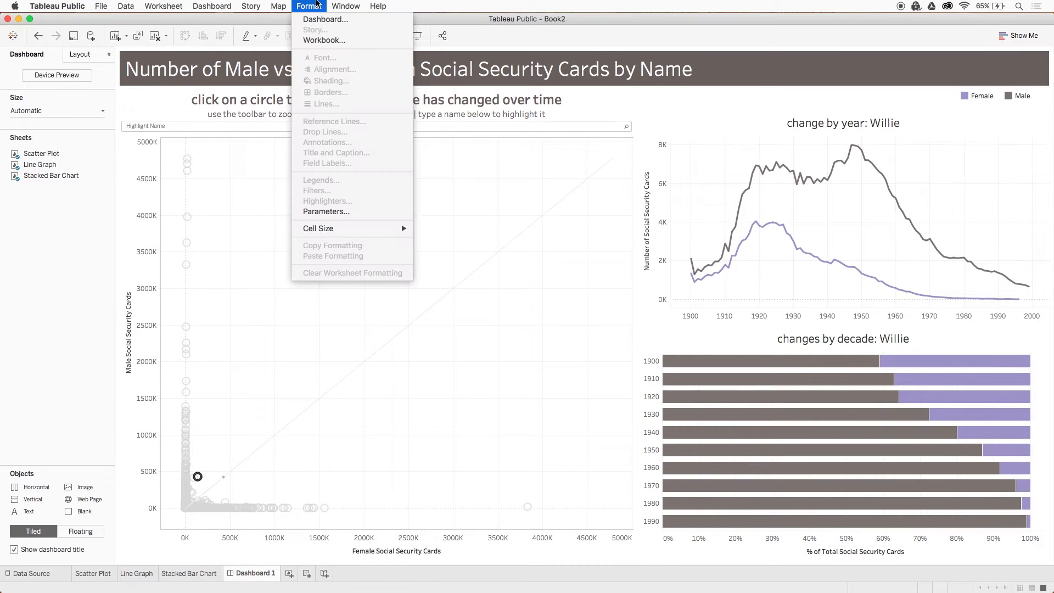
pyautogui.click(329, 43)
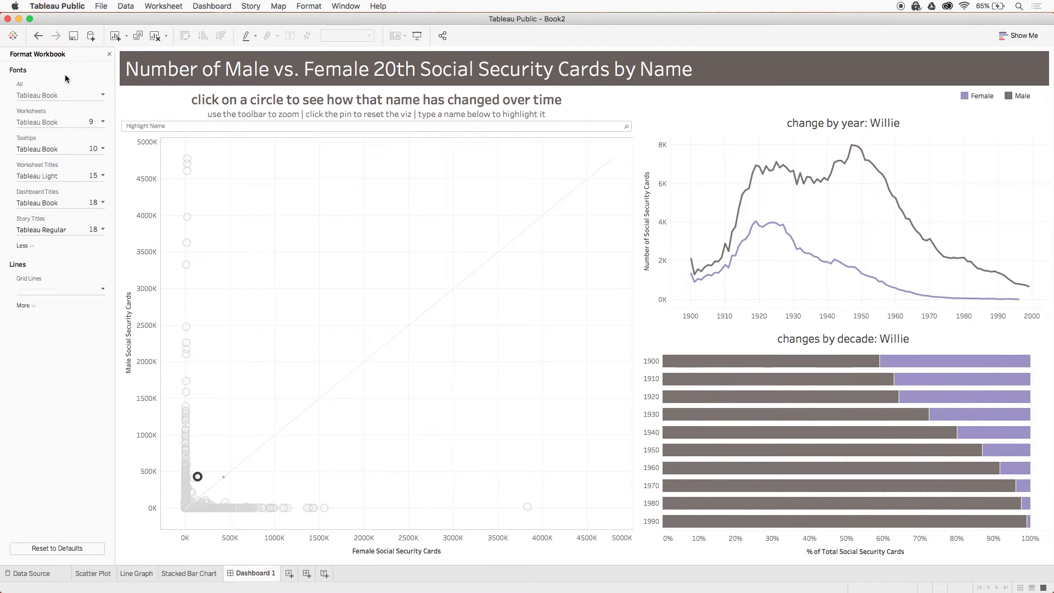
pyautogui.click(57, 176)
pyautogui.click(100, 197)
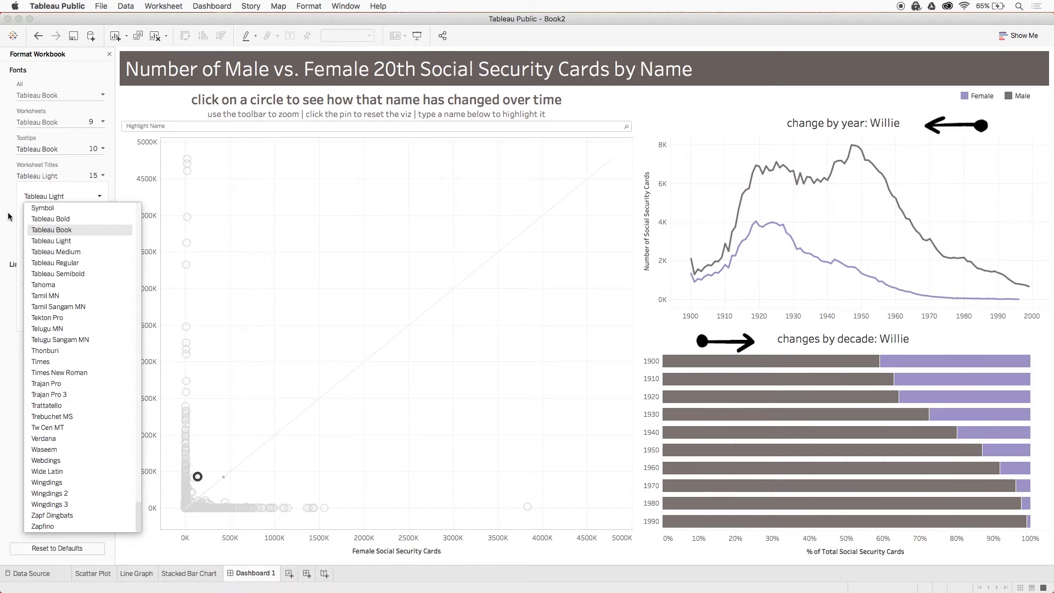
pyautogui.click(51, 230)
pyautogui.click(45, 215)
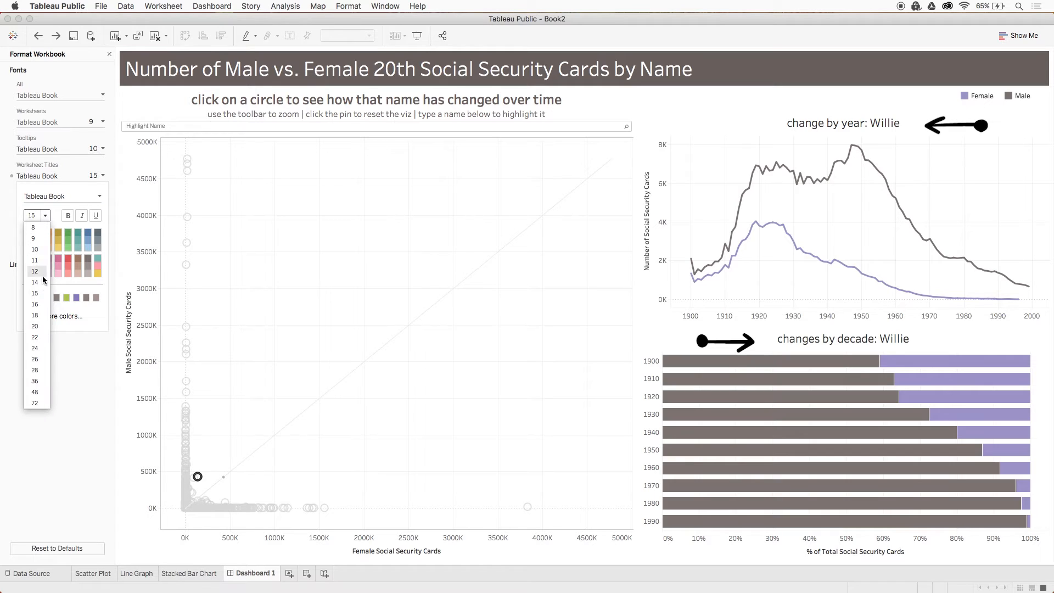
pyautogui.click(35, 315)
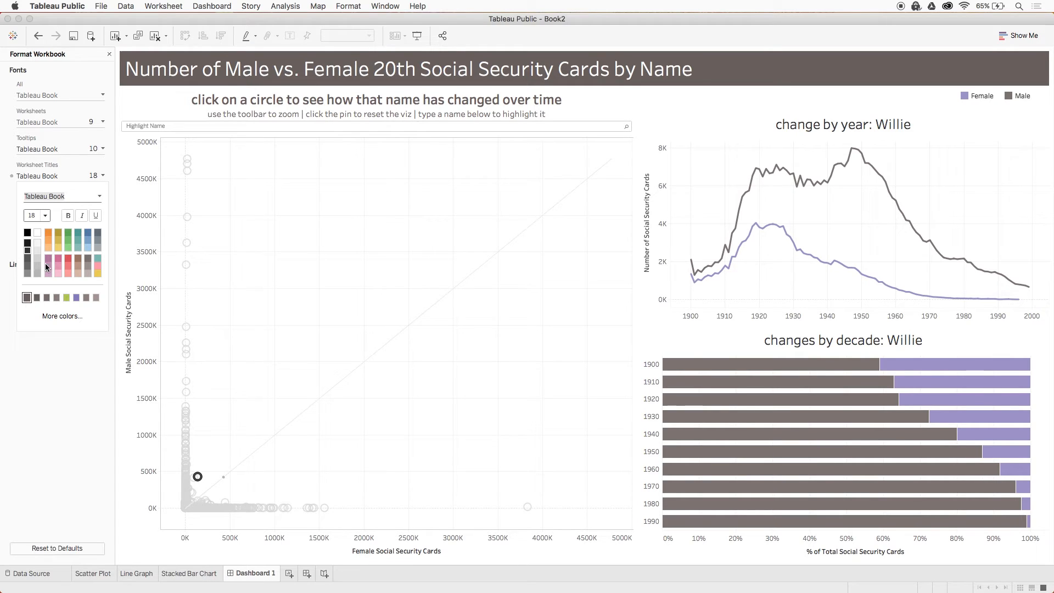
pyautogui.click(57, 341)
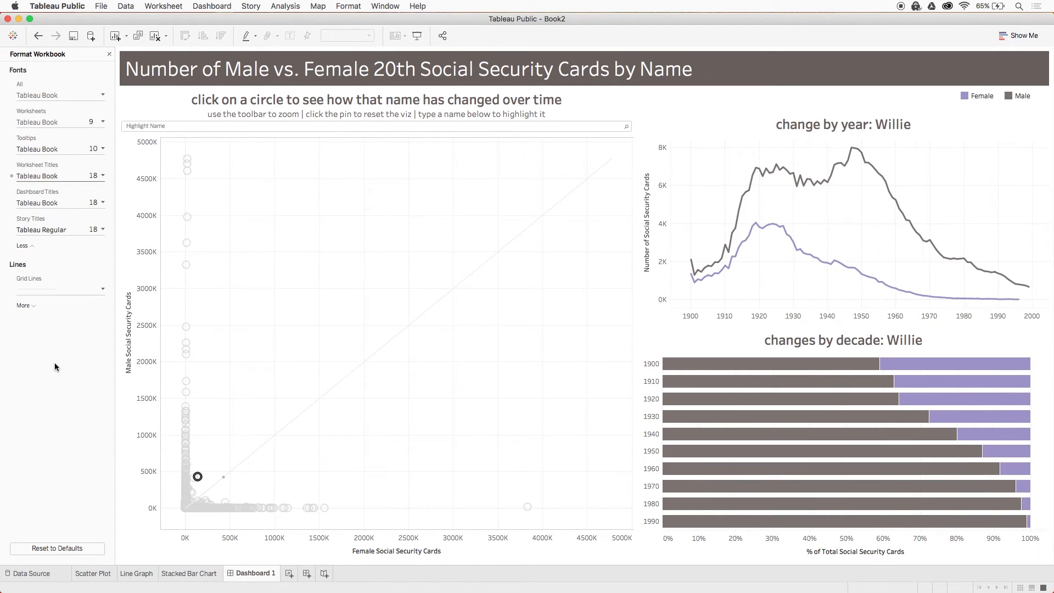
# Set the workbook's worksheet text font to Tableau Book and close the workbook formatting.
pyautogui.click(62, 123)
pyautogui.click(101, 145)
pyautogui.click(79, 176)
pyautogui.click(30, 342)
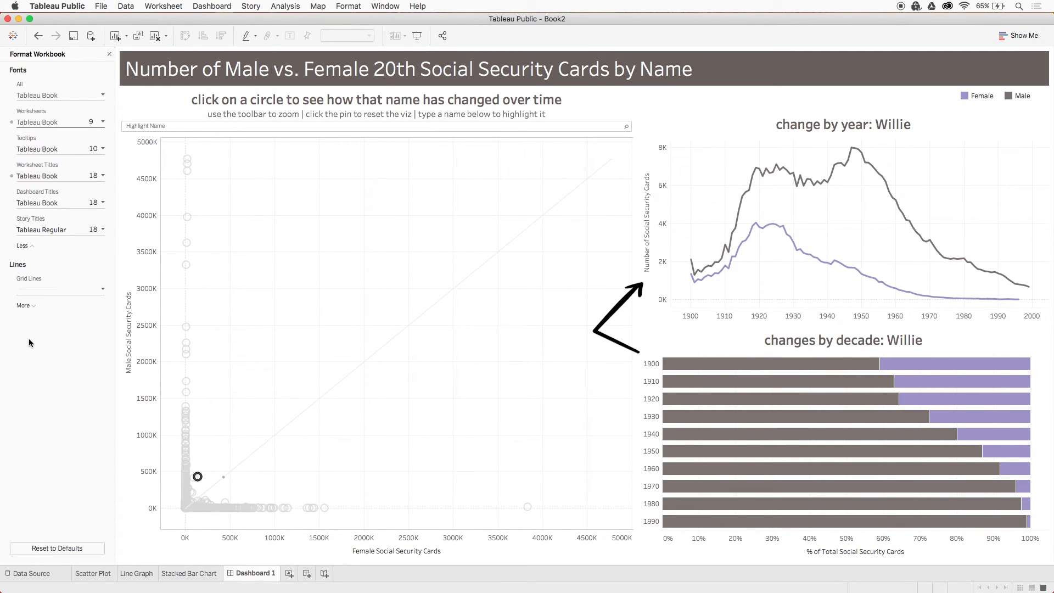
pyautogui.click(110, 54)
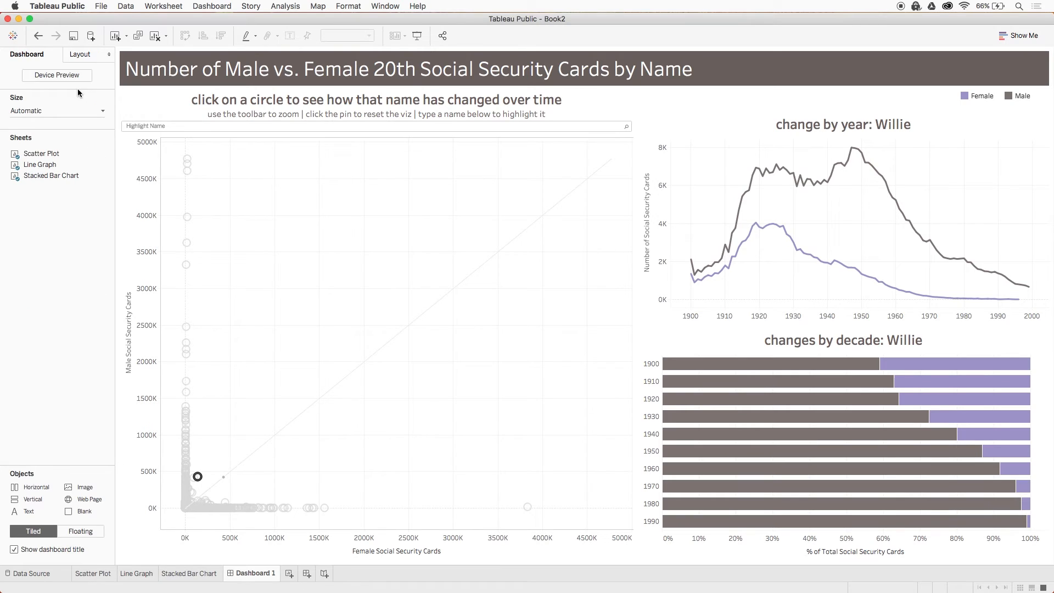